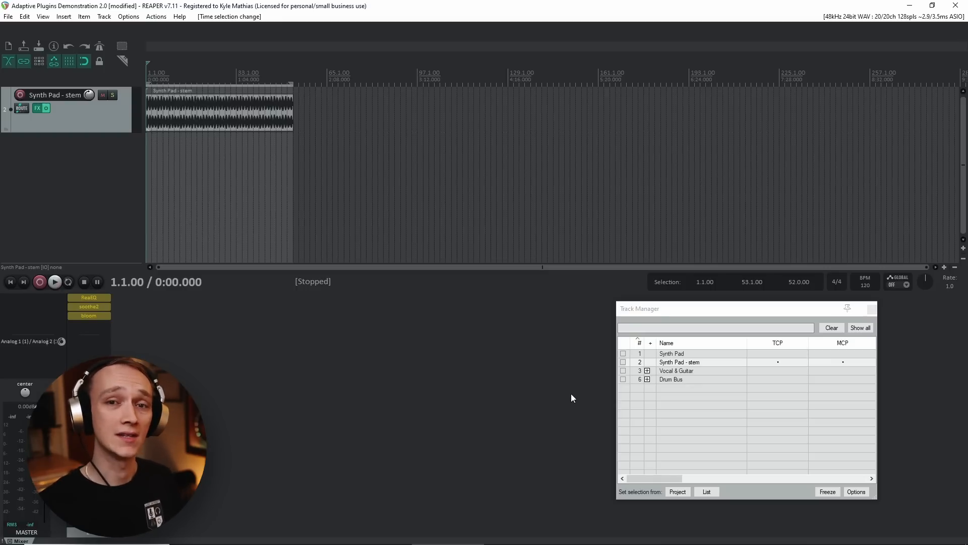
Step: Compare the Synth Pad stem without effects and through its ReaEQ cut, leaving ReaEQ closed and bypassed
key("space")
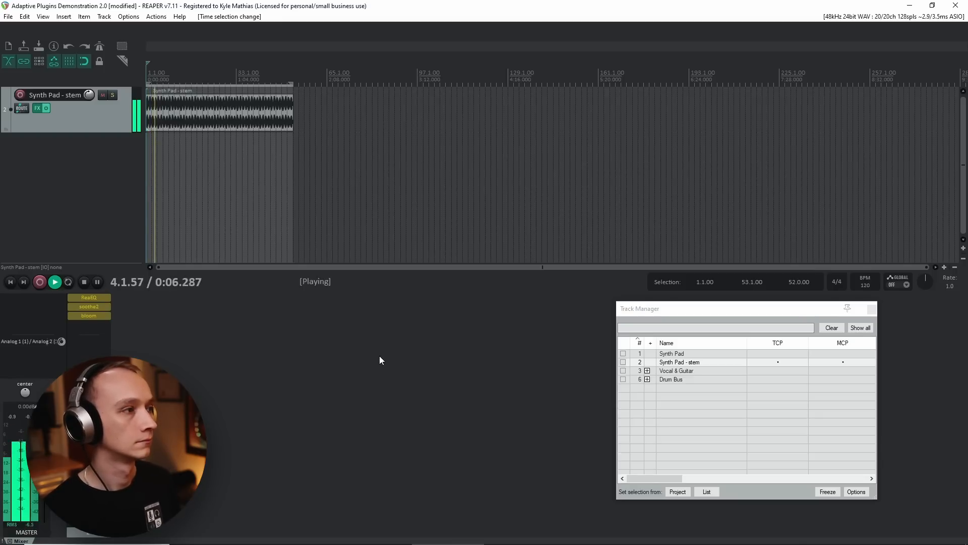
key("space")
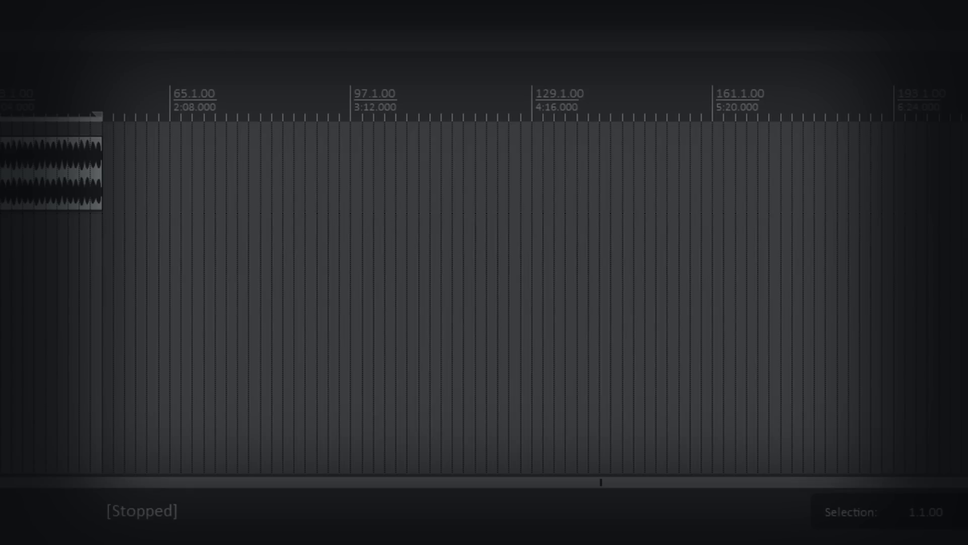
left_click(97, 298)
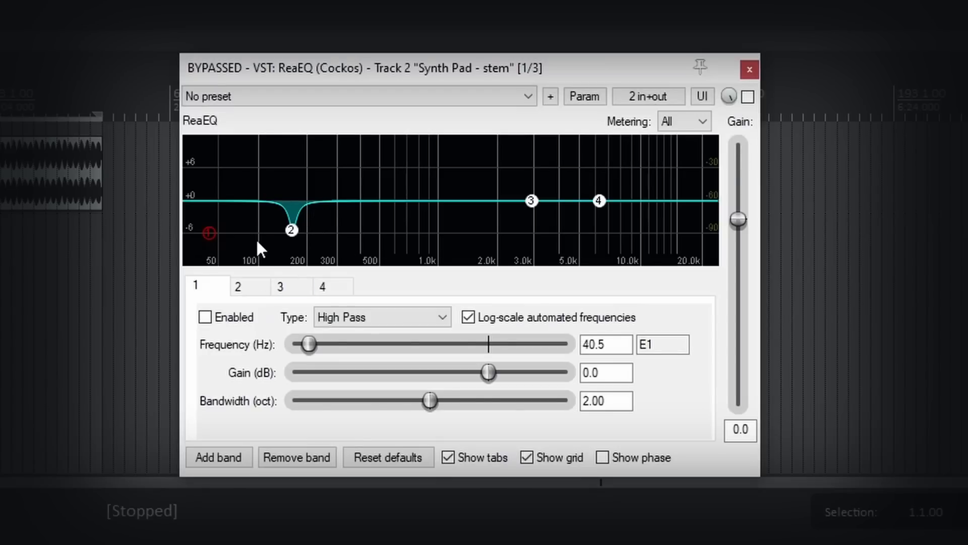
key("space")
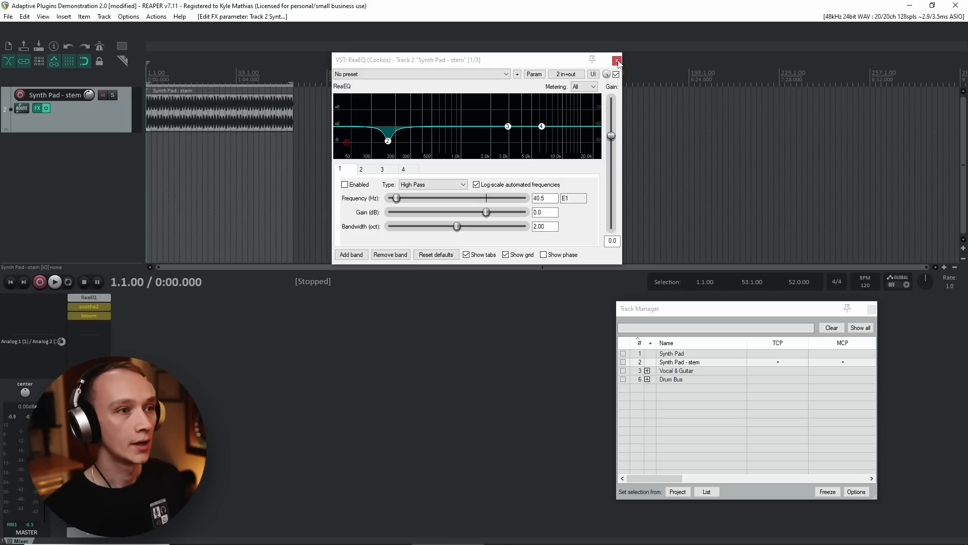
left_click(619, 57)
left_click(92, 307, "shift")
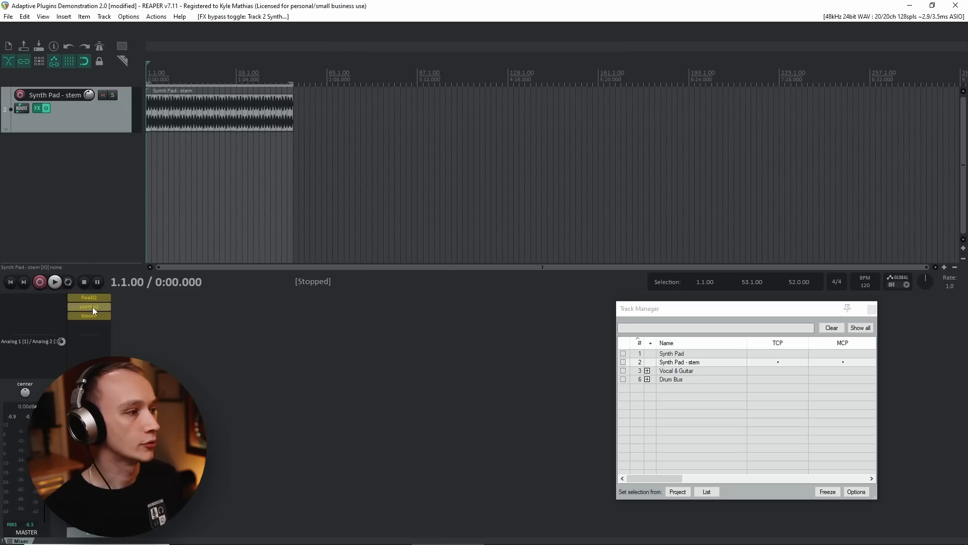
Step: Inspect the soothe2 settings on the Synth Pad stem, listen to its effect and close the plugin
left_click(92, 307)
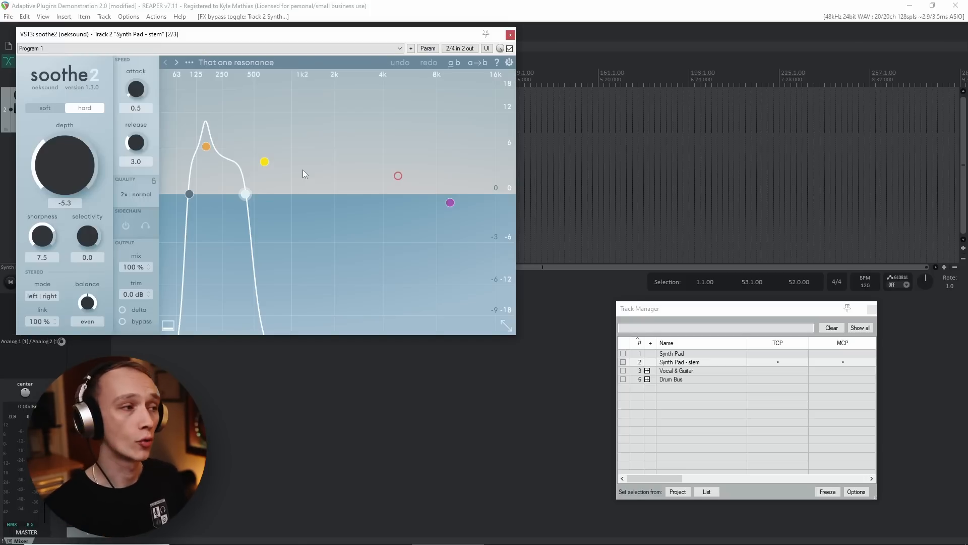
key("space")
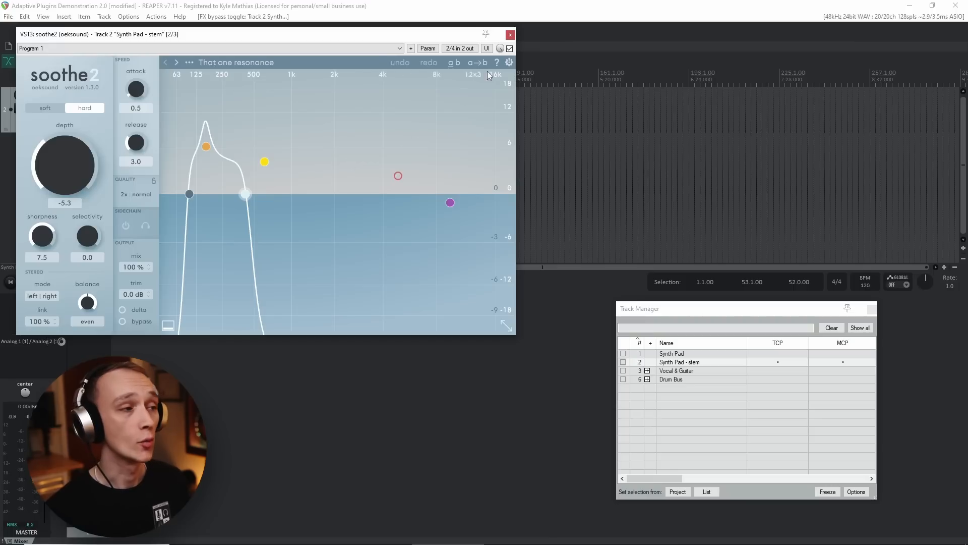
left_click(859, 43)
left_click(511, 35)
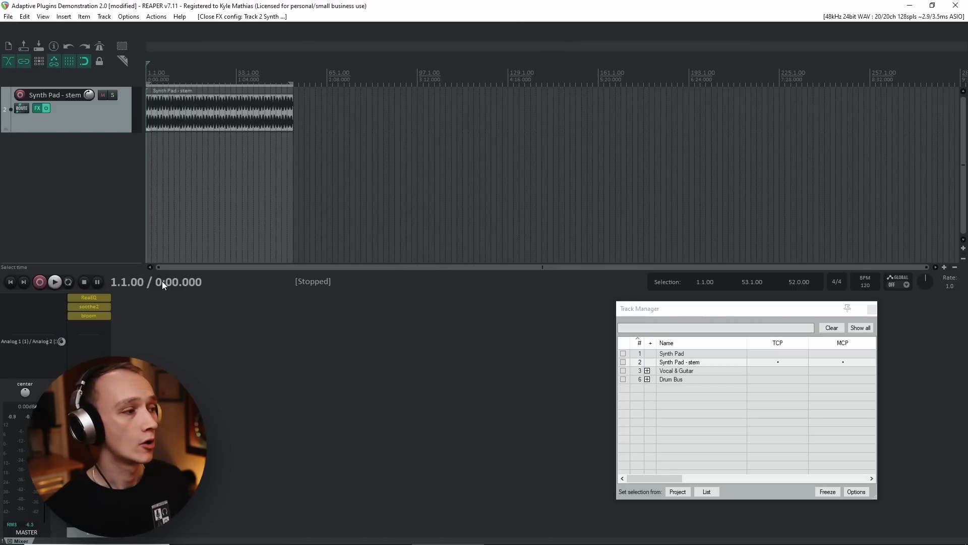
Step: Enable bloom on the Synth Pad stem, raise its amount to 5.7 during playback and adjust the hi-mids tone
left_click(100, 315)
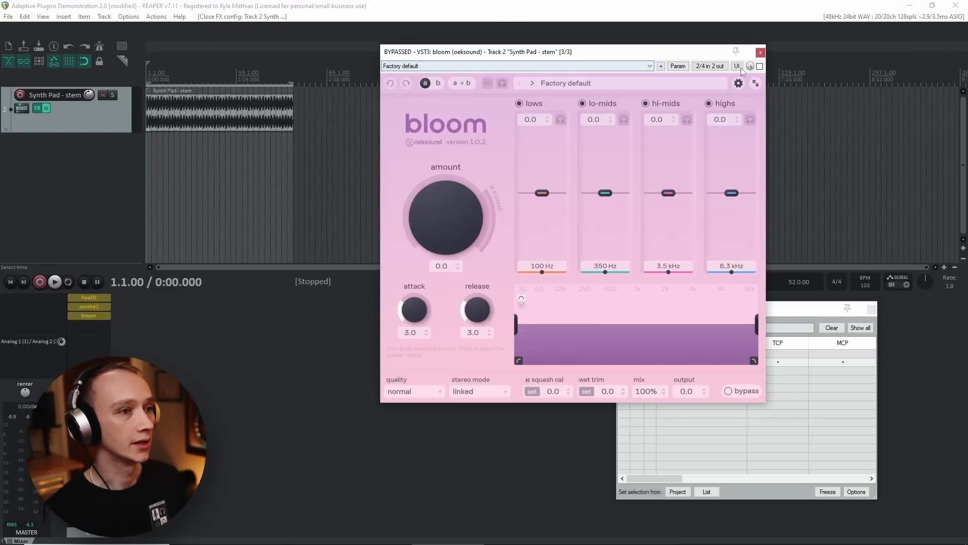
left_click(759, 66)
mouse_move(443, 201)
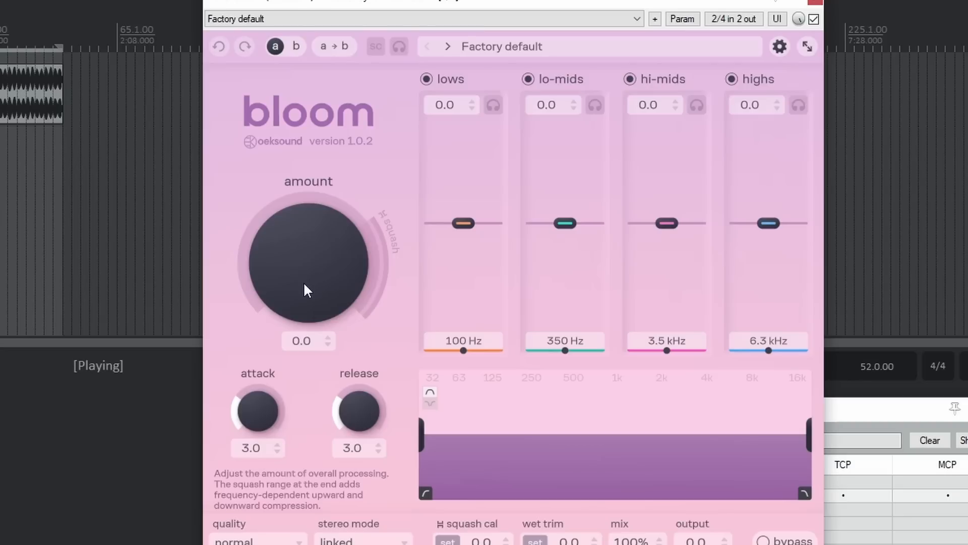
left_click_drag(304, 284, 331, 89)
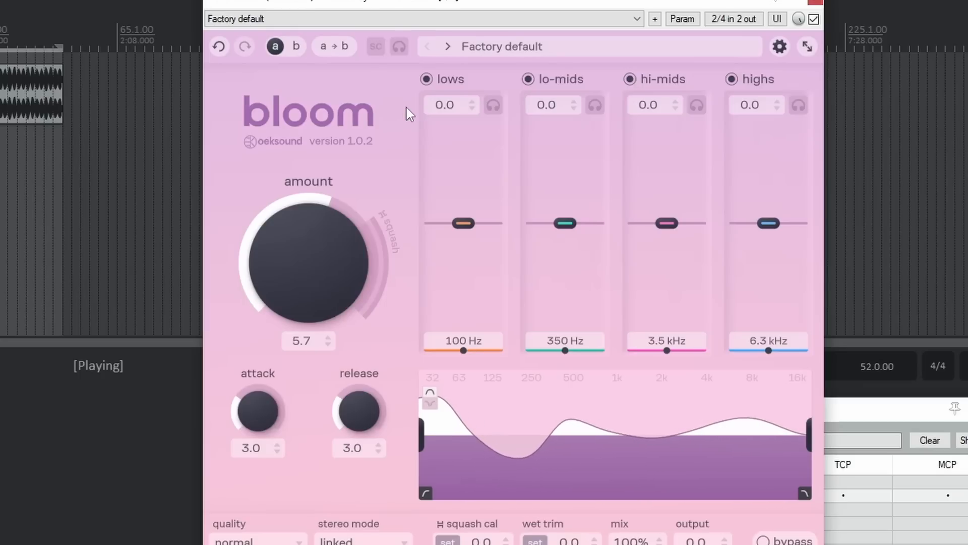
key("space")
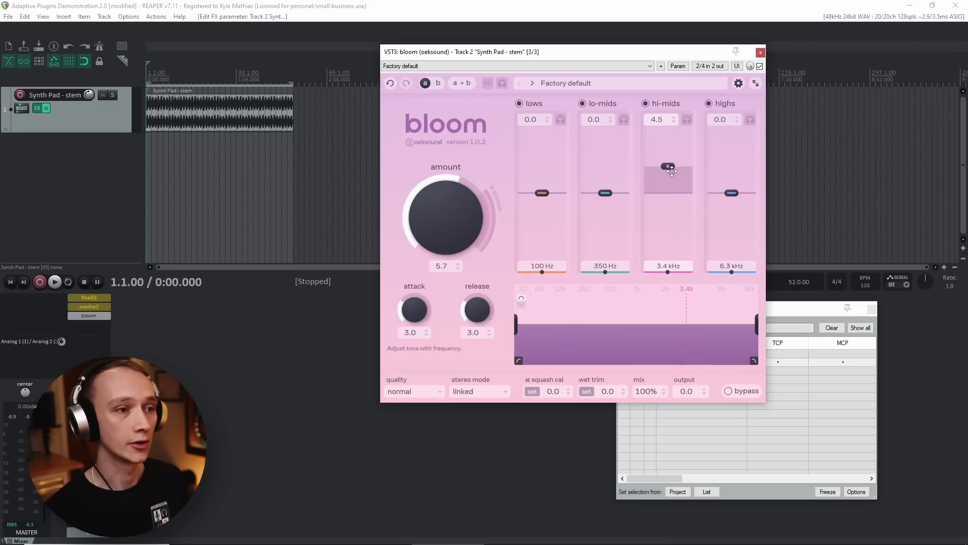
left_click_drag(670, 167, 690, 200)
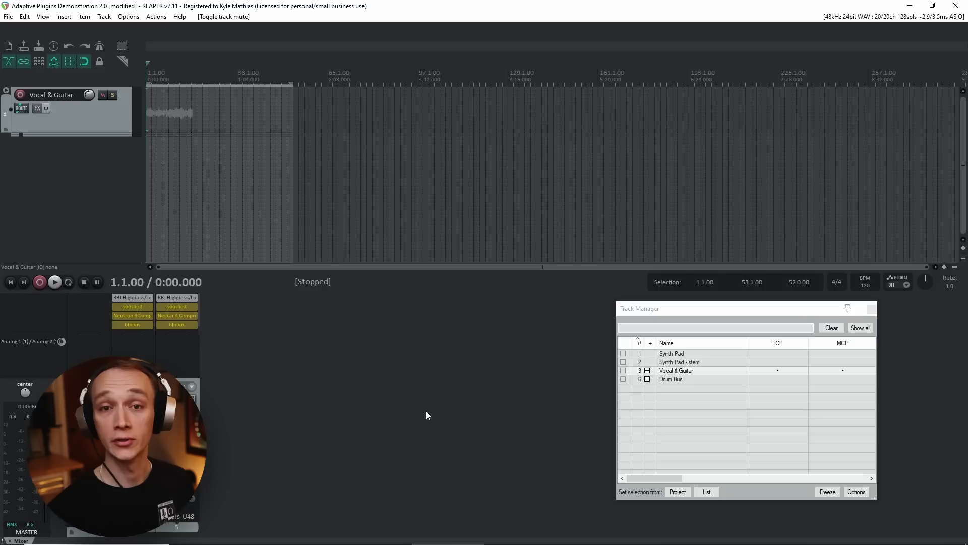
Step: Play the Vocal & Guitar folder without soothe2, and compare soothe2 on the acoustic guitar enabled and bypassed
key("space")
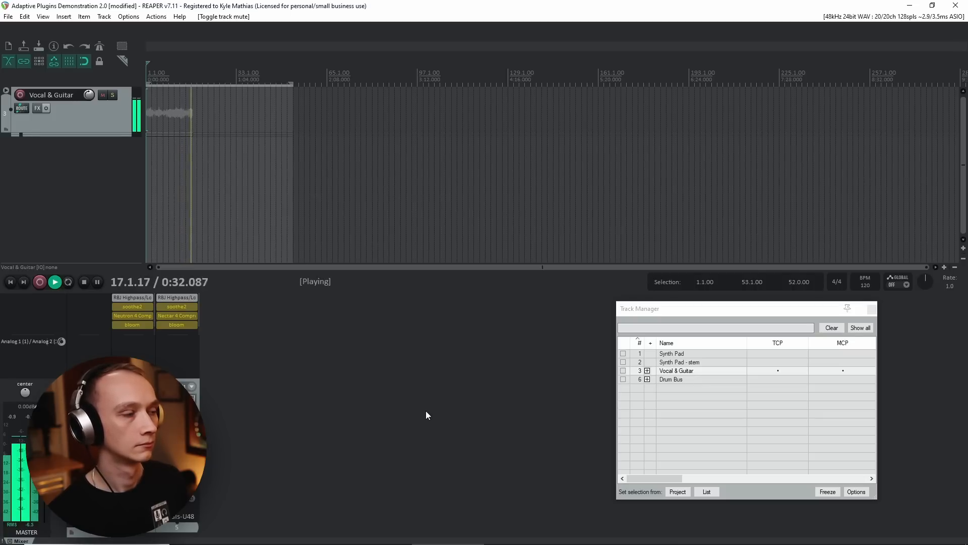
key("space")
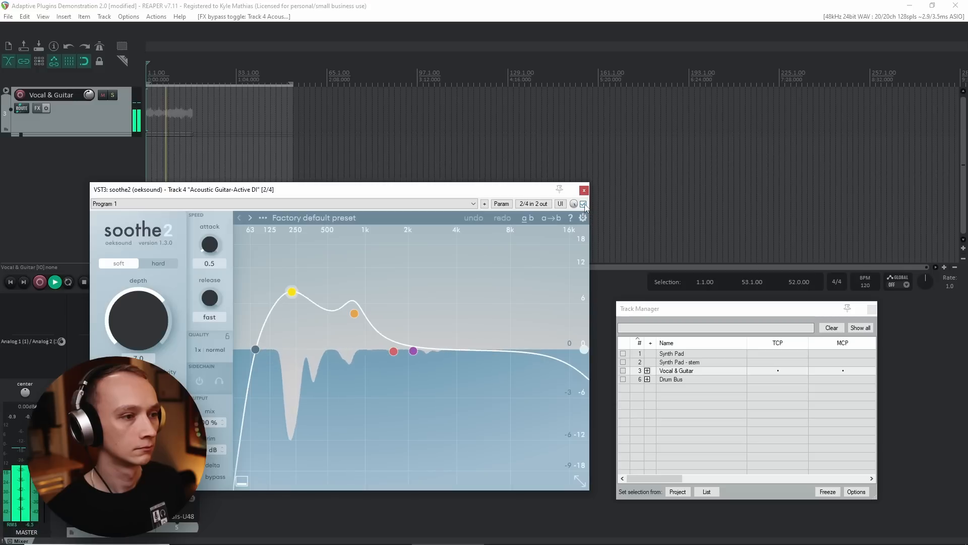
left_click(583, 204)
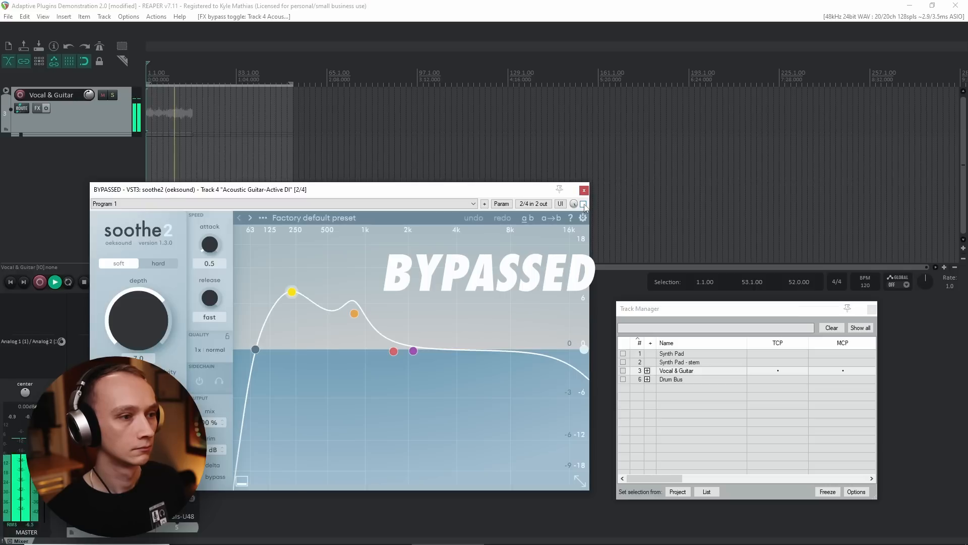
left_click(583, 204)
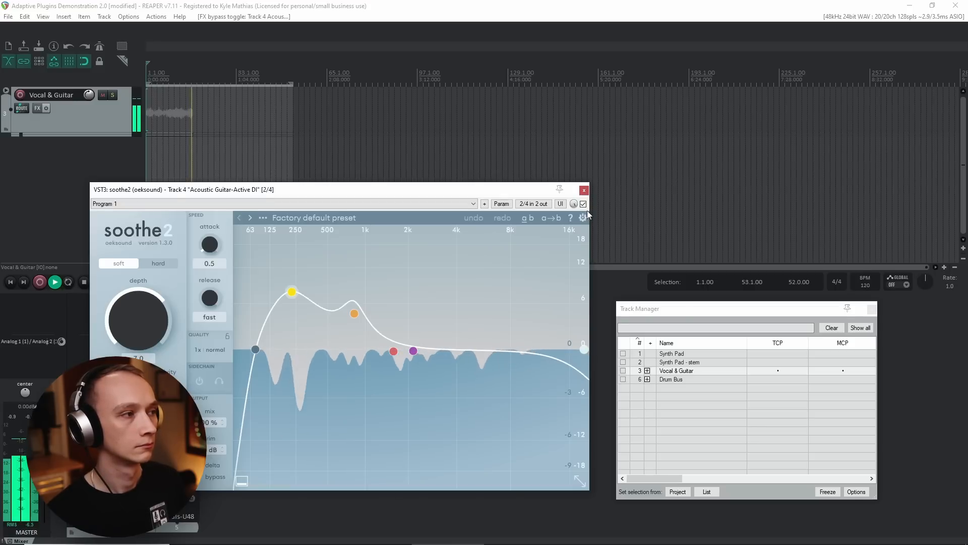
key("space")
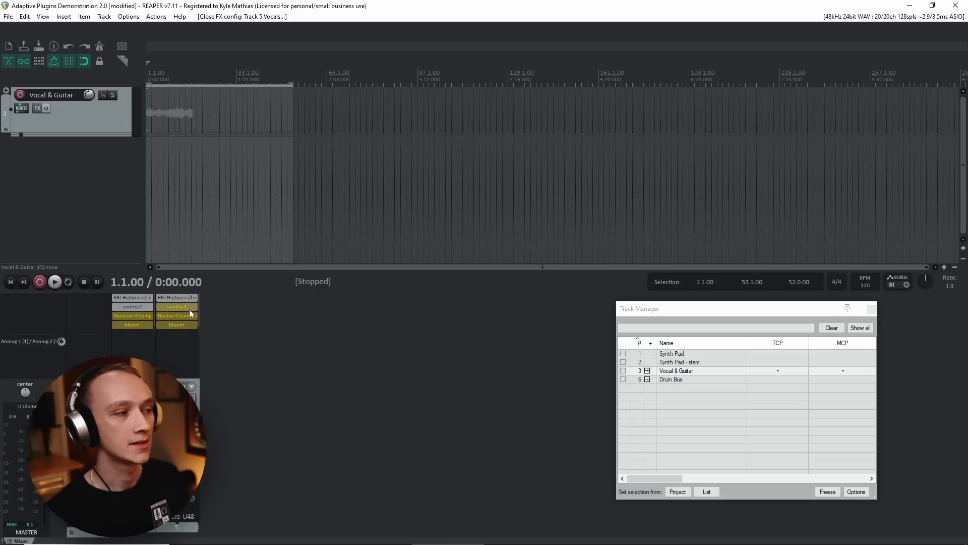
Step: Enable soothe2 on the Vocals-U48 track, compare it against bypass during playback and close the plugin
left_click(186, 307)
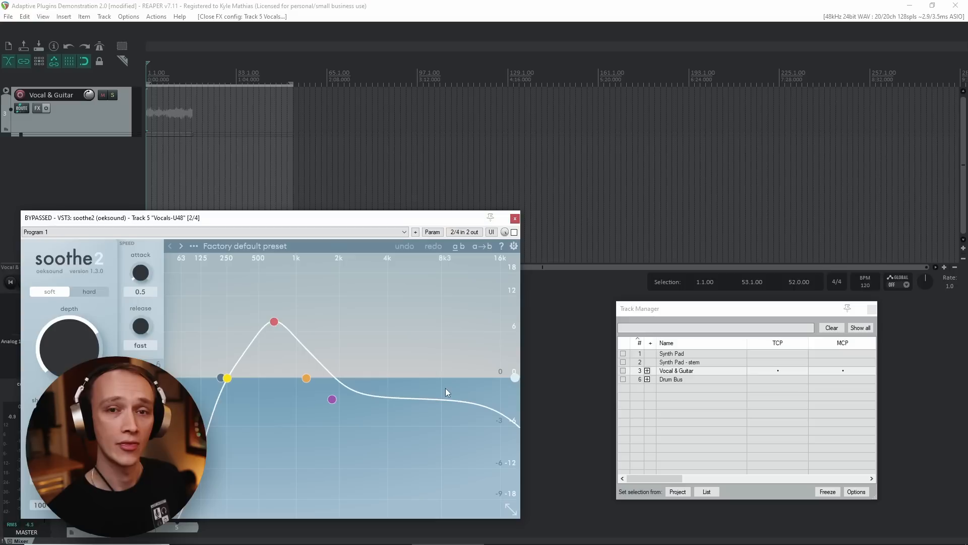
key("b")
key("space")
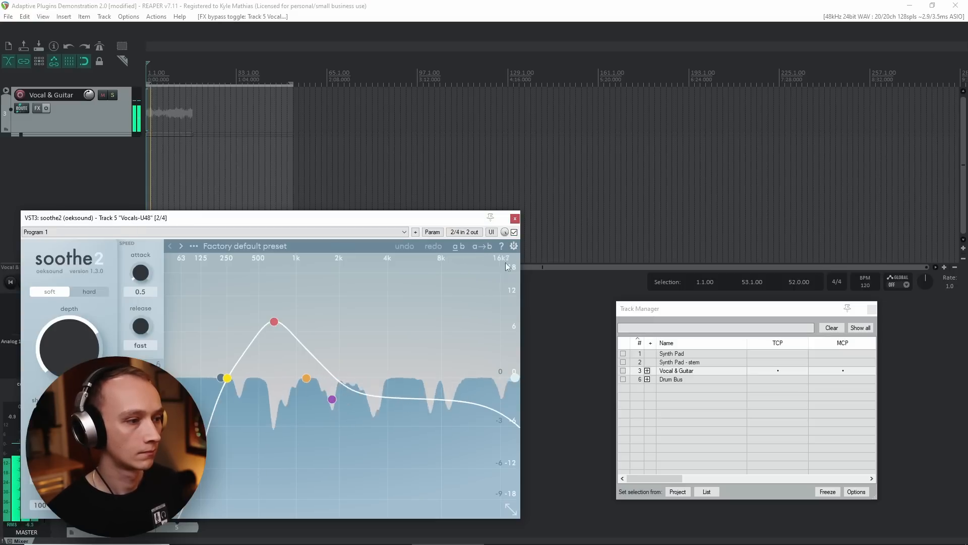
left_click(514, 232)
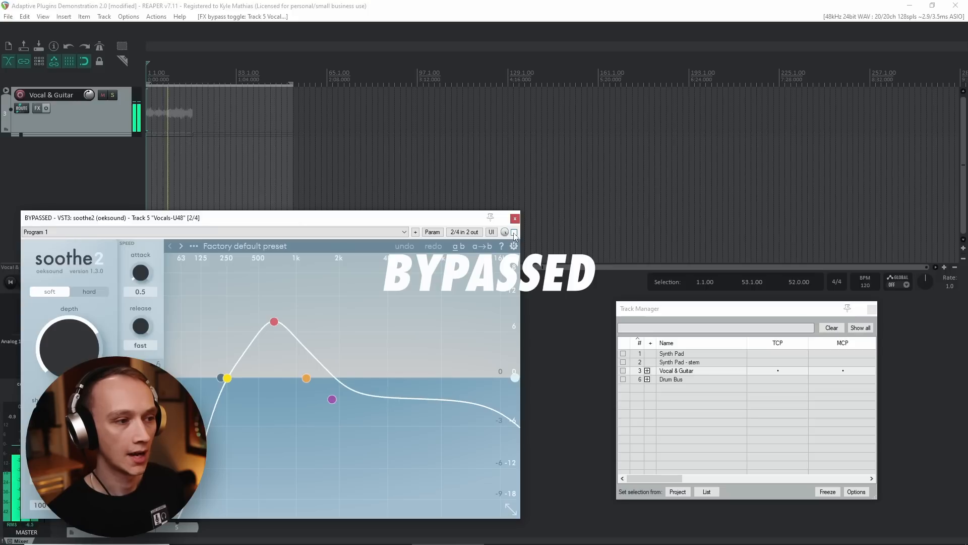
left_click(514, 232)
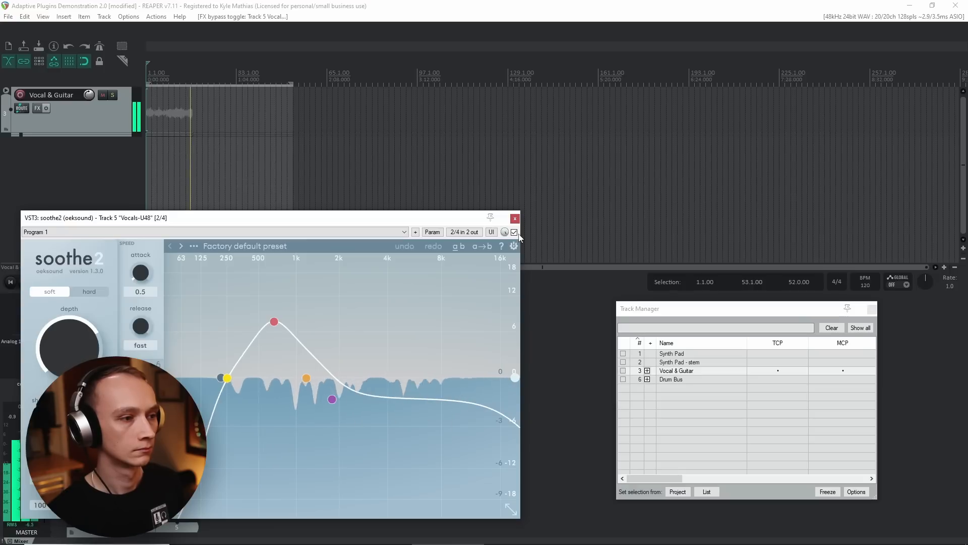
key("space")
left_click(514, 218)
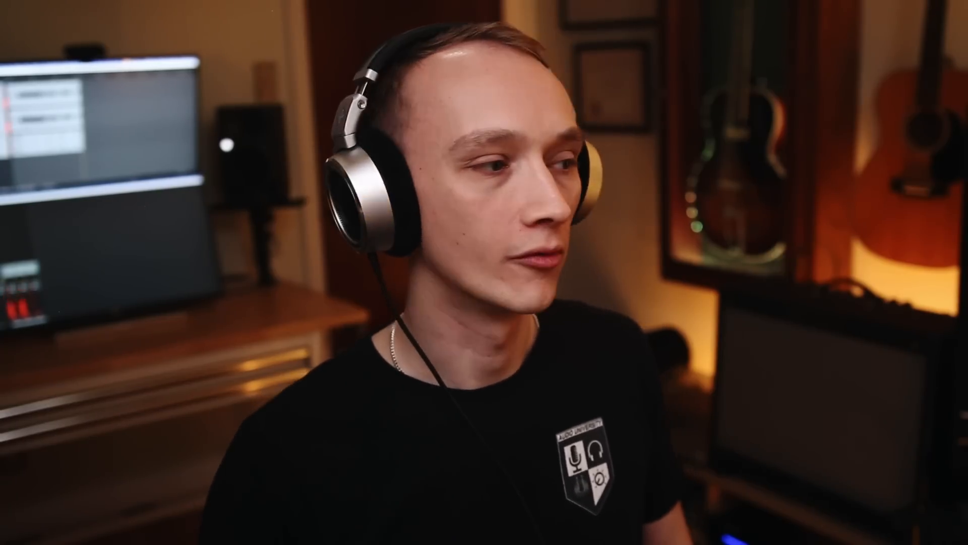
Step: Compare playback with the Neutron 4 compressor on guitar and the Nectar 4 compressor on vocals bypassed and enabled
key("space")
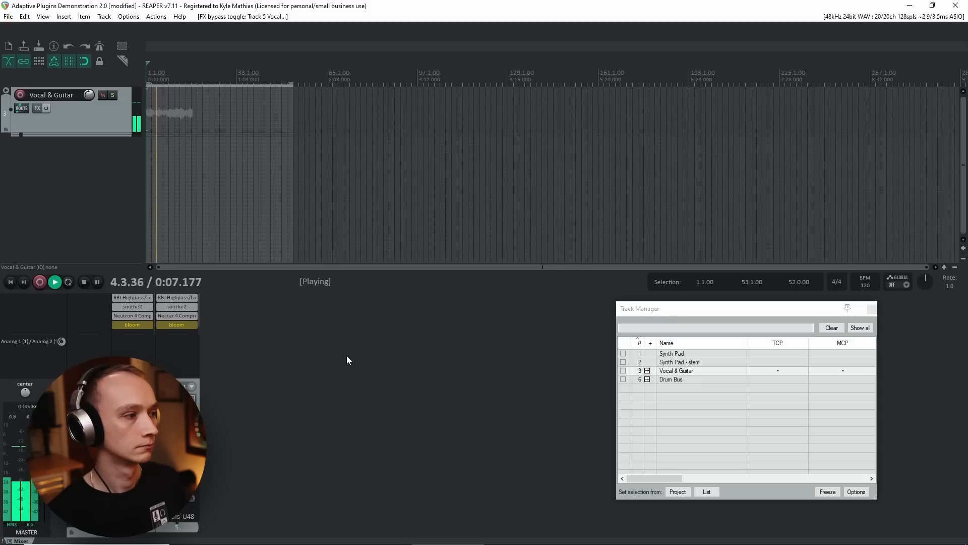
left_click(142, 315, "shift")
left_click(166, 316, "shift")
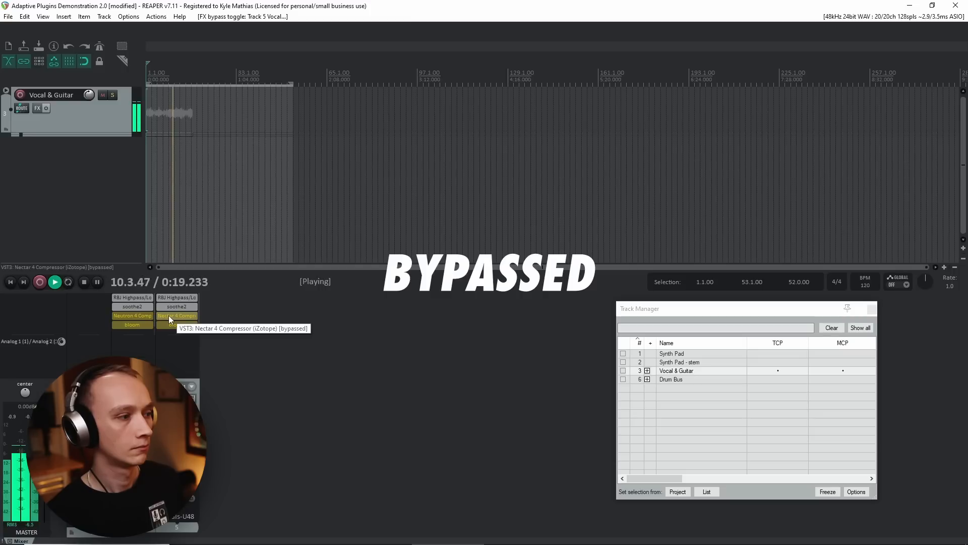
left_click(169, 316, "shift")
left_click(142, 316, "shift")
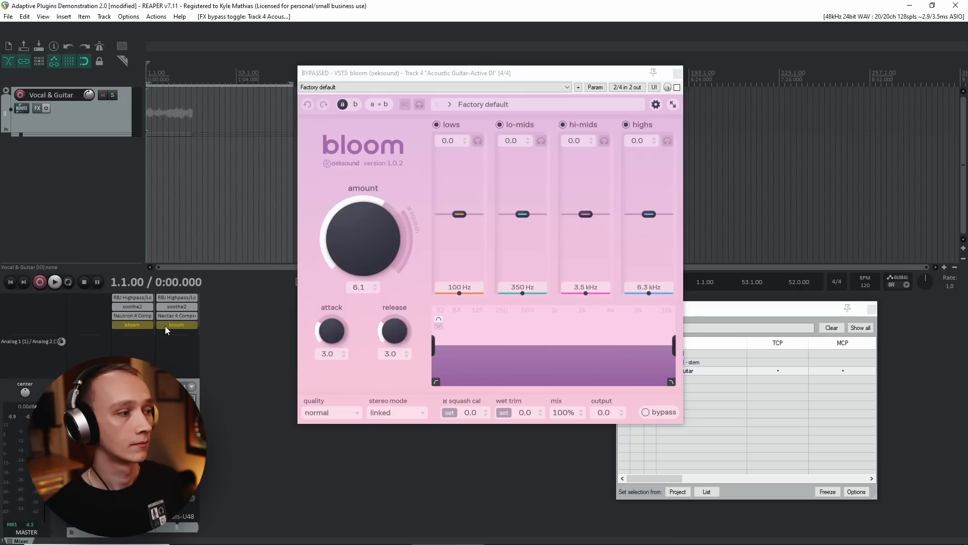
Step: Arrange the guitar and vocal bloom windows side by side and enable bloom on both tracks
left_click_drag(267, 38, 764, 89)
left_click(479, 76)
left_click_drag(479, 76, 273, 81)
left_click(471, 91)
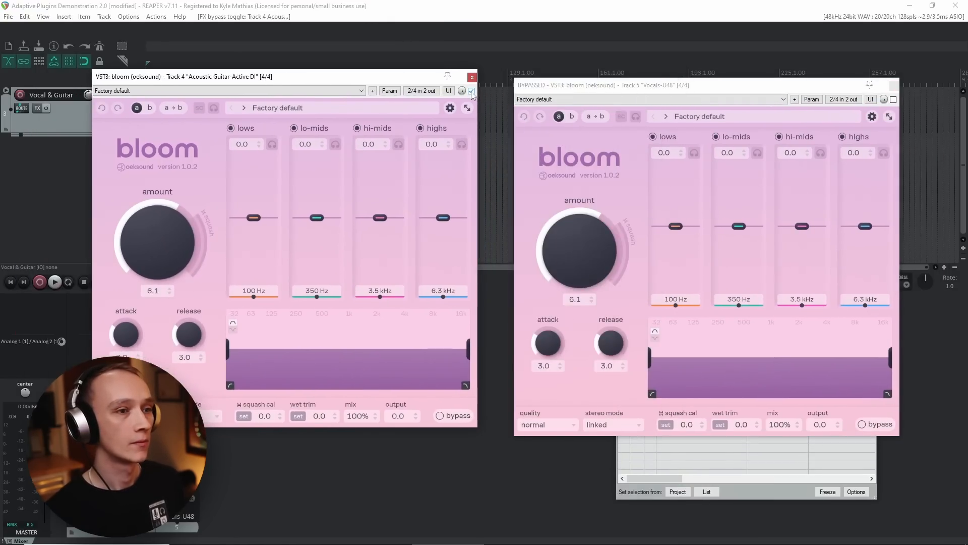
left_click(893, 99)
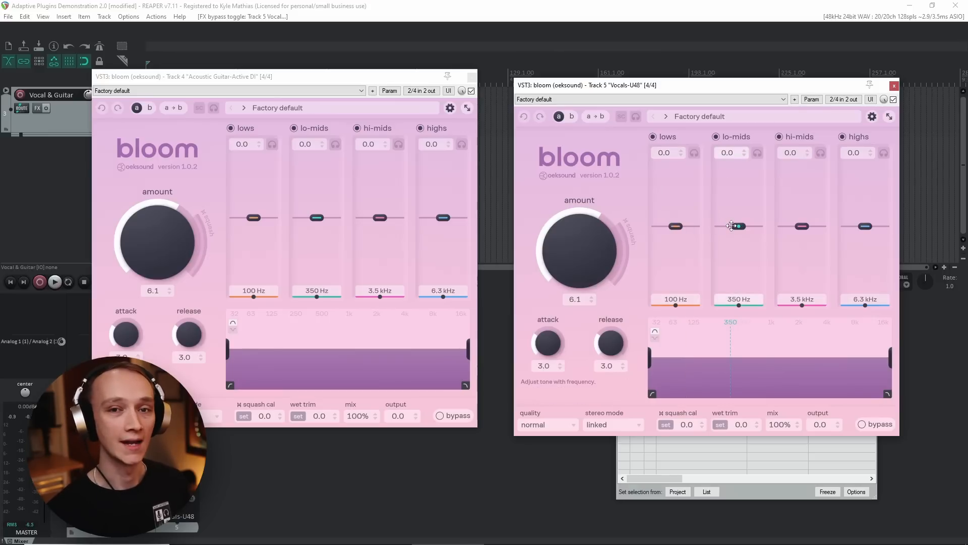
Step: Reset both bloom amounts to 0.0 and raise the acoustic guitar's amount to 5.6 during playback
double_click(573, 243)
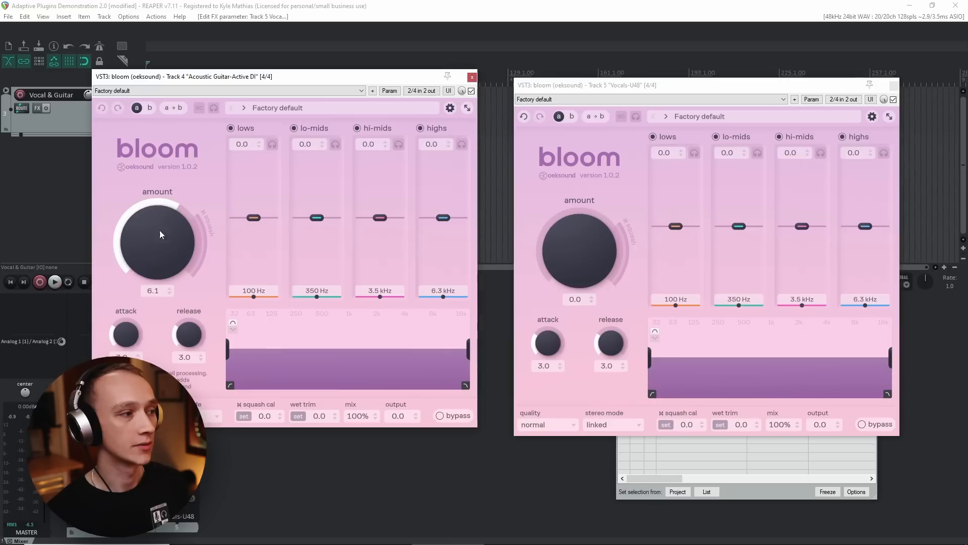
key("space")
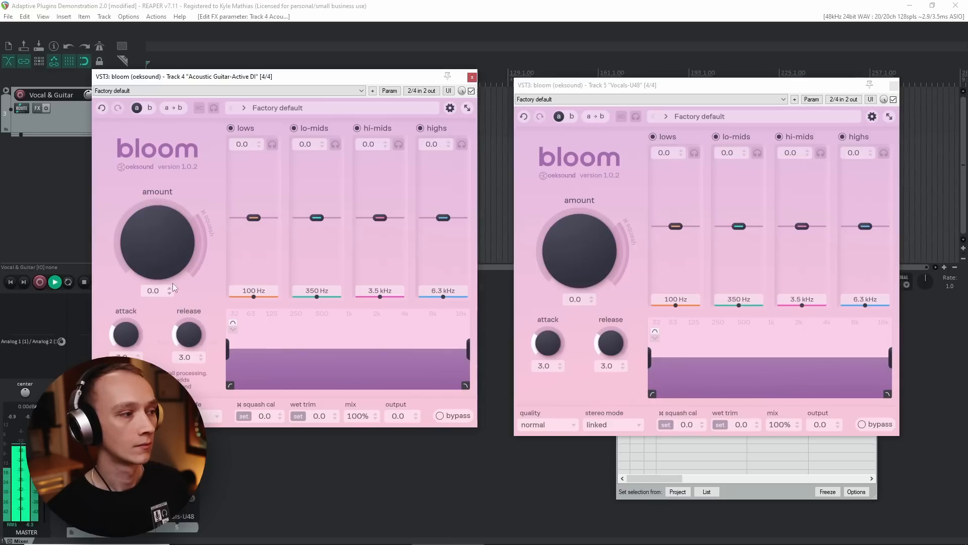
left_click_drag(156, 247, 155, 213)
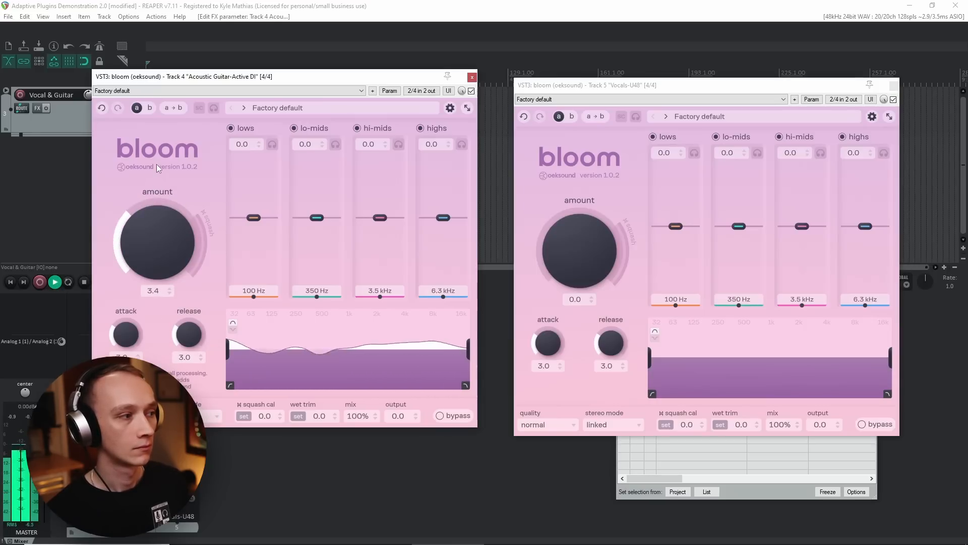
left_click_drag(174, 125, 192, 96)
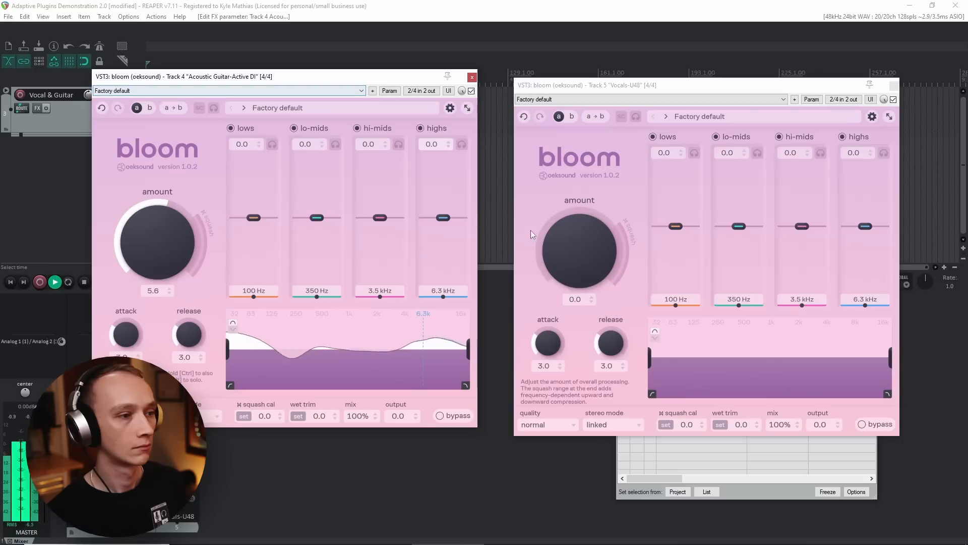
Step: Set the vocal bloom's amount to 5.4, hi-mids to 6.4 and highs to 4.3 at 10.1 kHz, and stop playback
left_click_drag(585, 237, 599, 135)
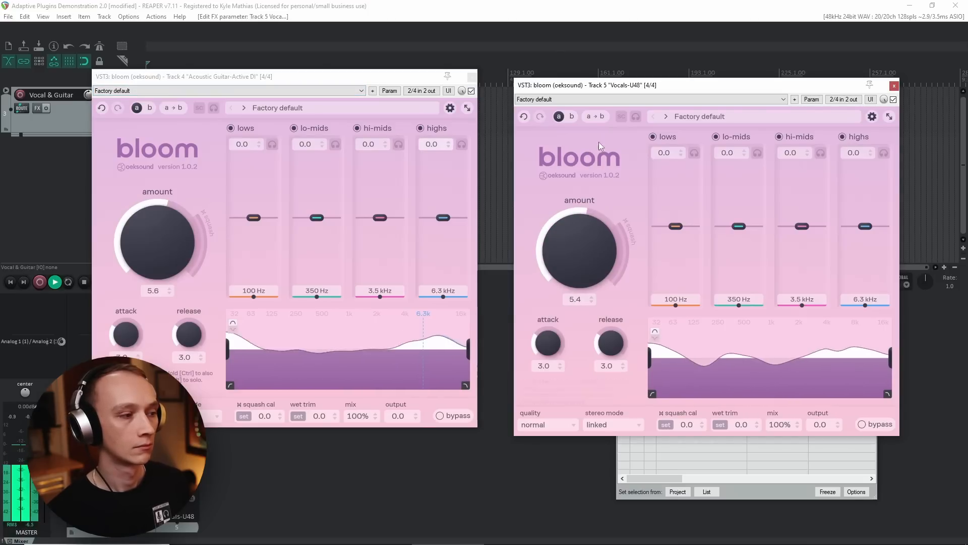
left_click_drag(802, 225, 802, 206)
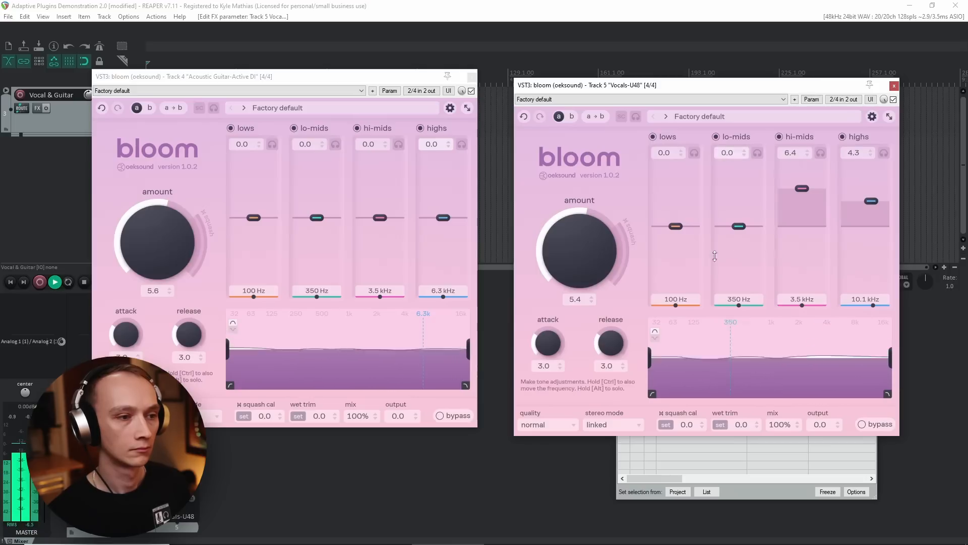
key("space")
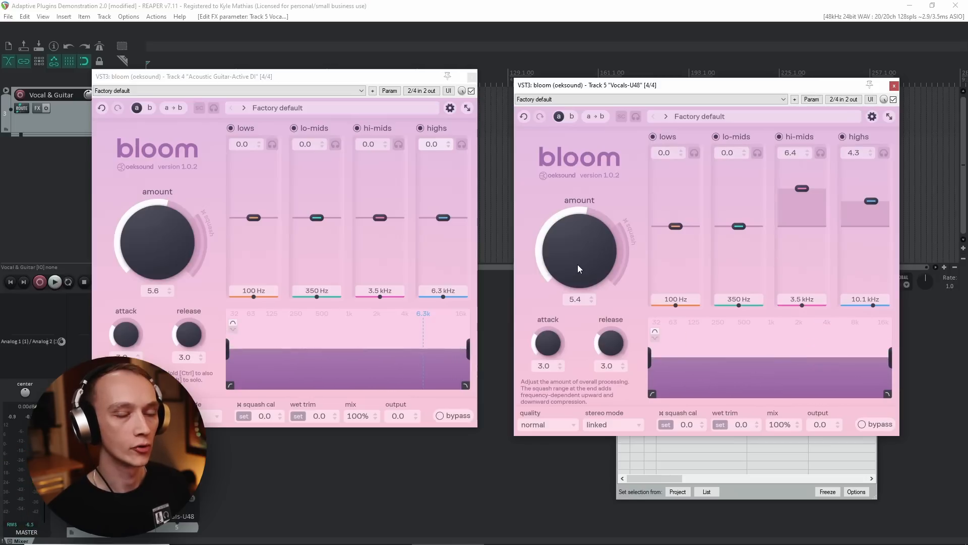
Step: Raise the vocal bloom's amount to 6.5 during playback and stop playback
key("space")
left_click_drag(577, 268, 585, 231)
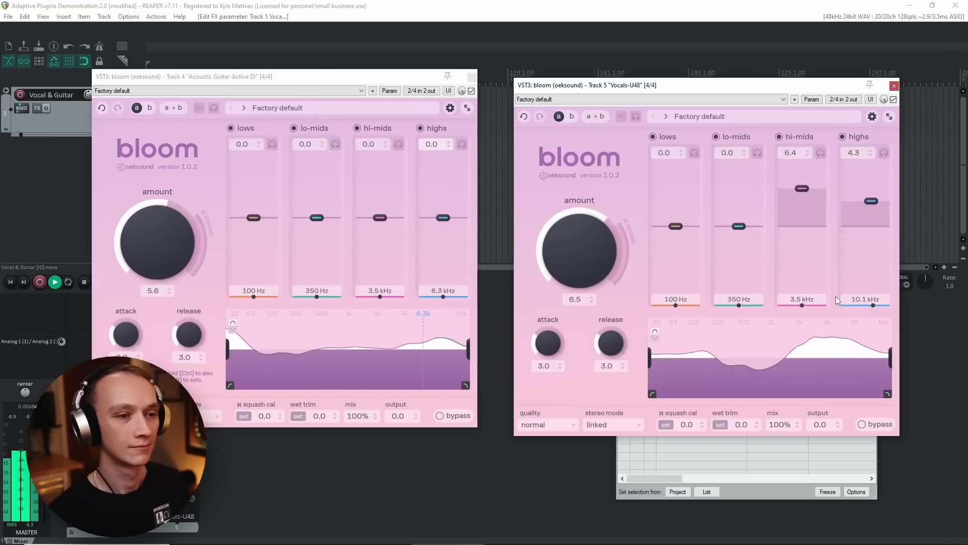
key("space")
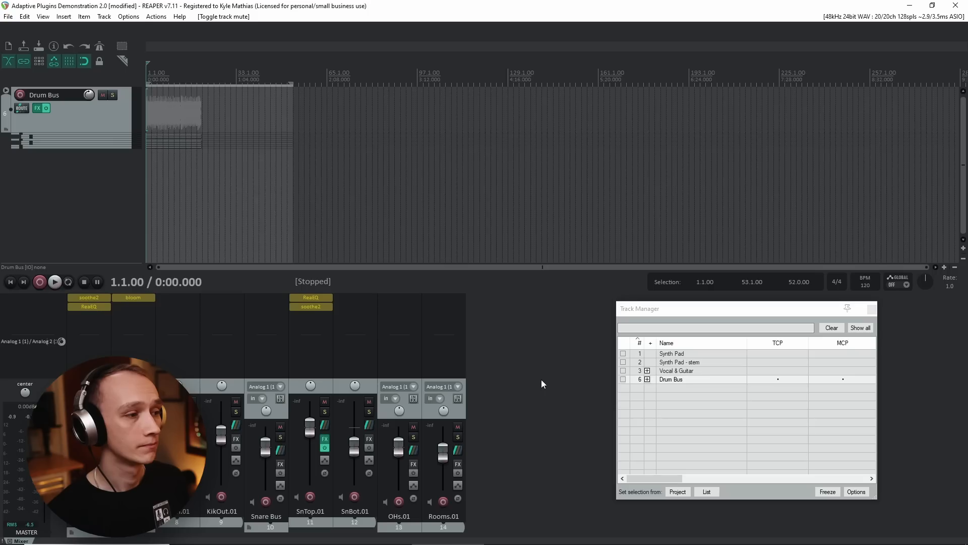
Step: Audition the drum bus, open ReaEQ on the SnTop.01 track and enable it during playback
key("space")
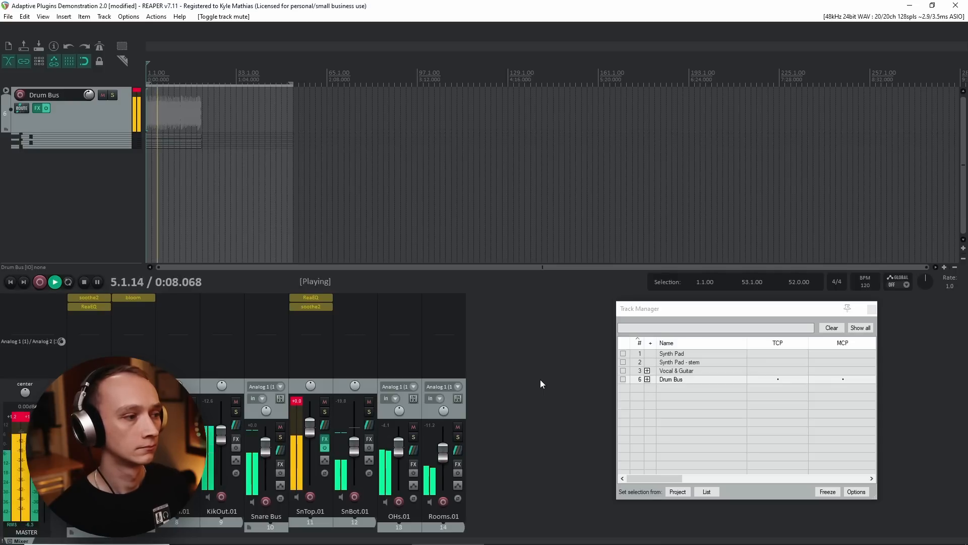
key("space")
left_click(314, 297)
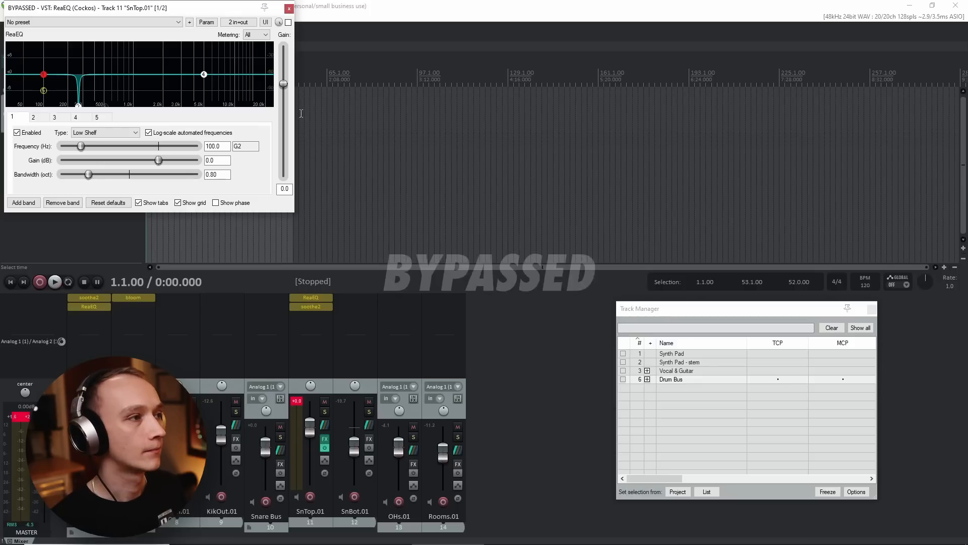
key("space")
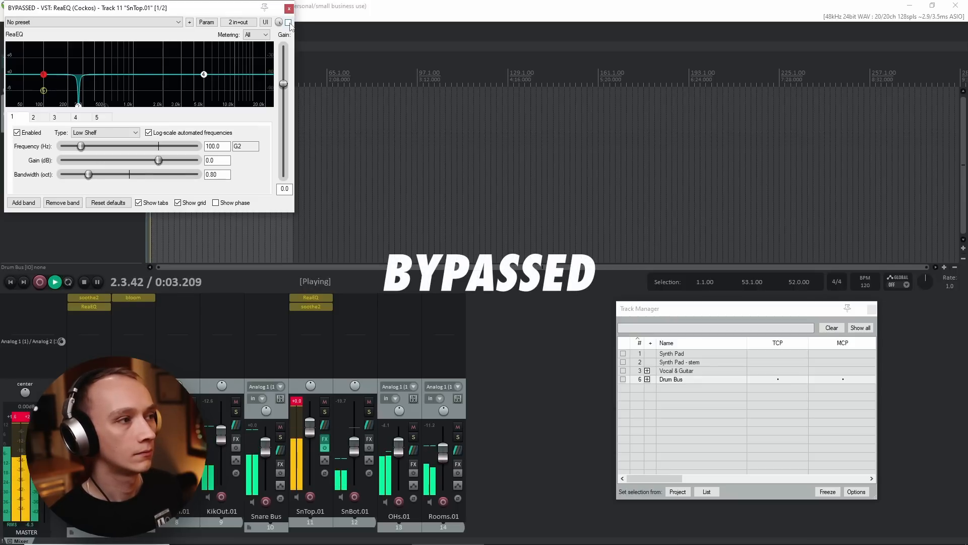
left_click(288, 22)
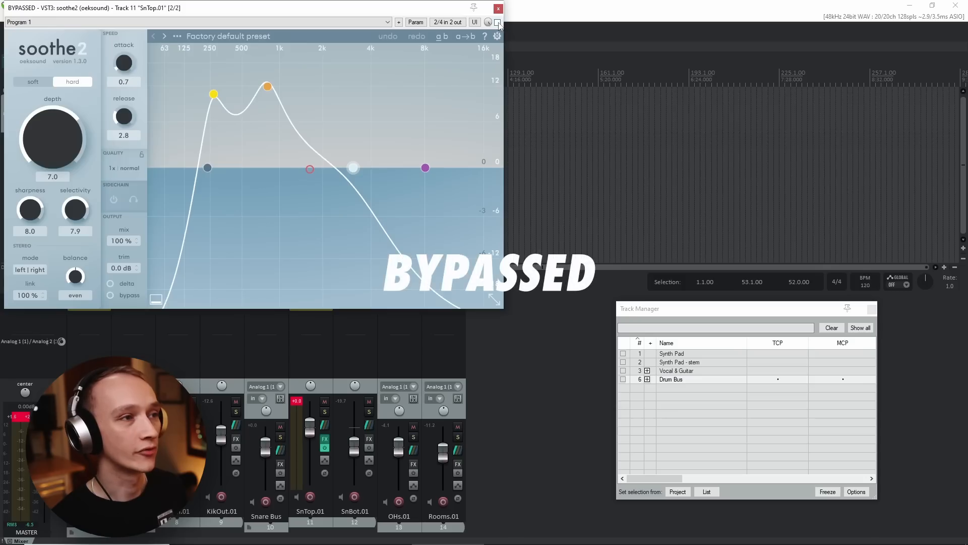
Step: Enable soothe2 on the SnTop.01 track during playback and stop playback
key("space")
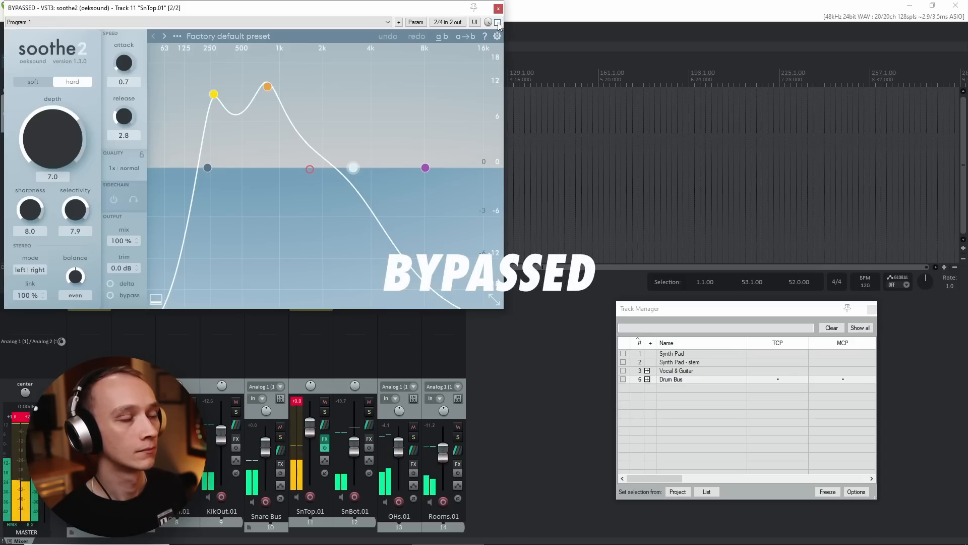
left_click(497, 23)
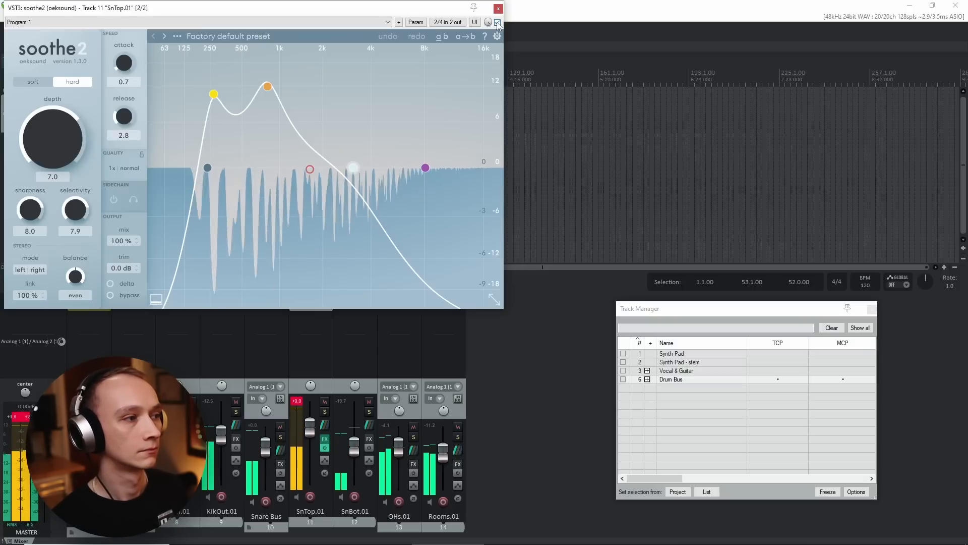
key("space")
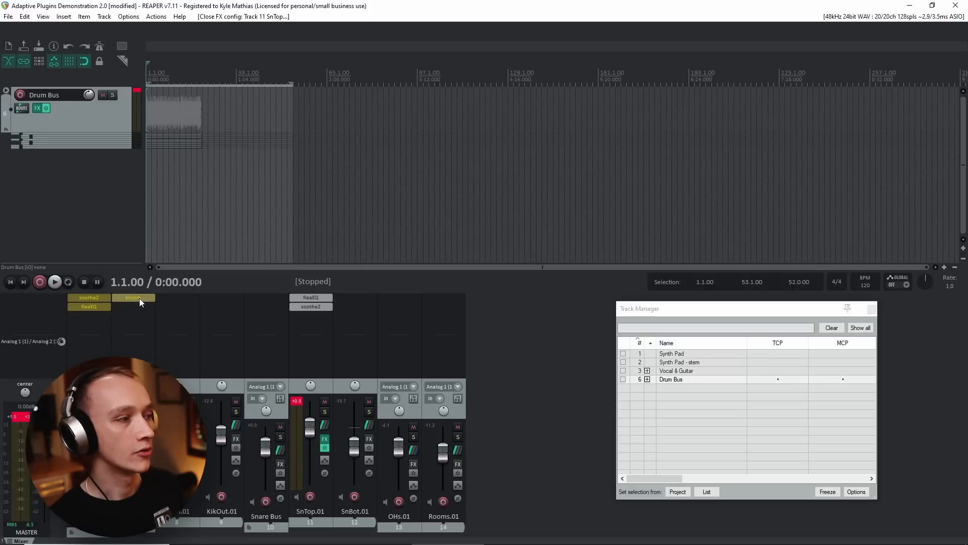
Step: Open bloom on the Kick Bus and enable it during playback
left_click(140, 300)
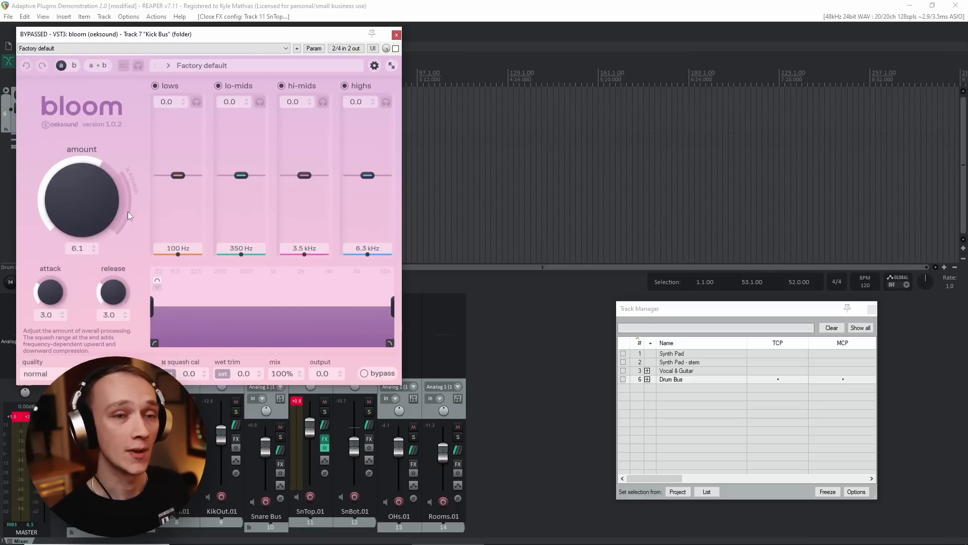
key("space")
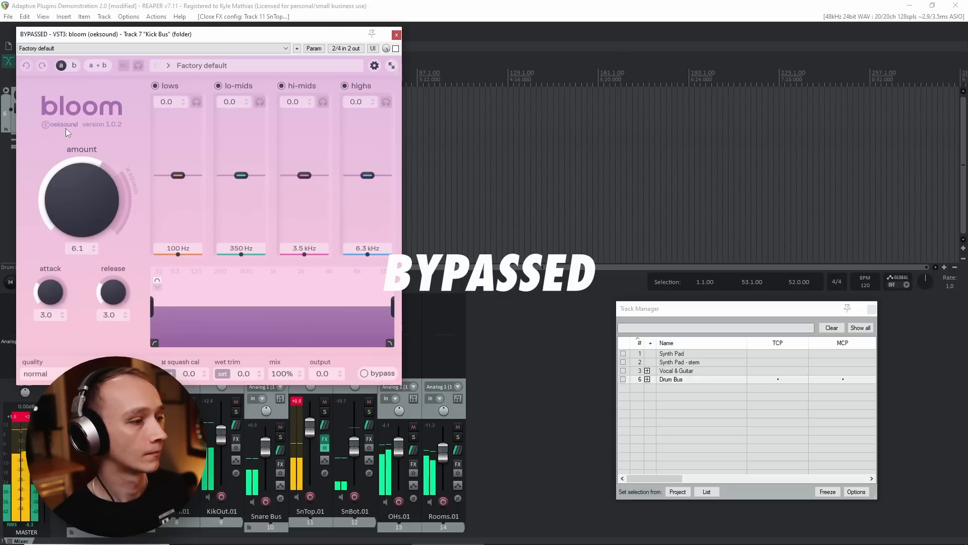
left_click(396, 48)
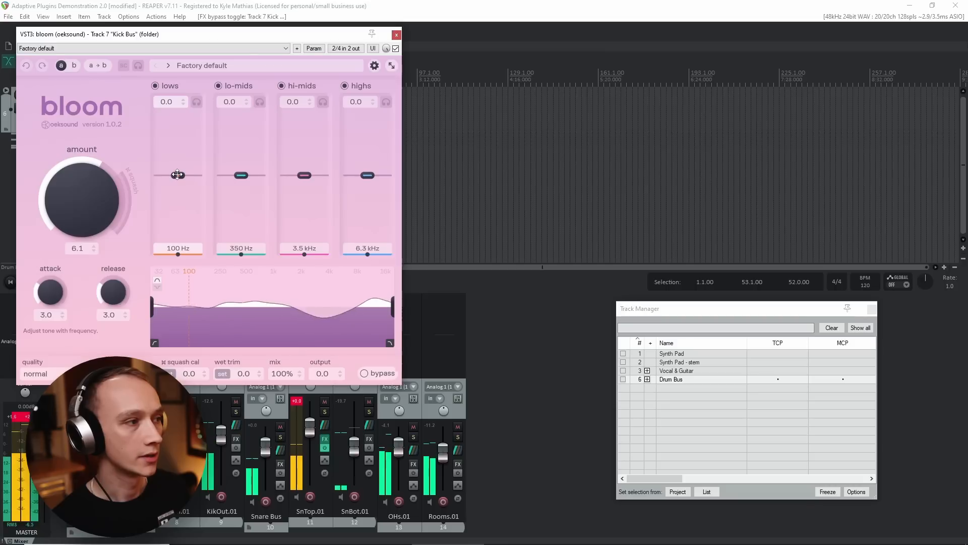
Step: Raise the Kick Bus bloom's lows to 7.4 at 105 Hz and hi-mids to 7.9 at 3.5 kHz, briefly soloing the hi-mids
left_click_drag(177, 172, 178, 138)
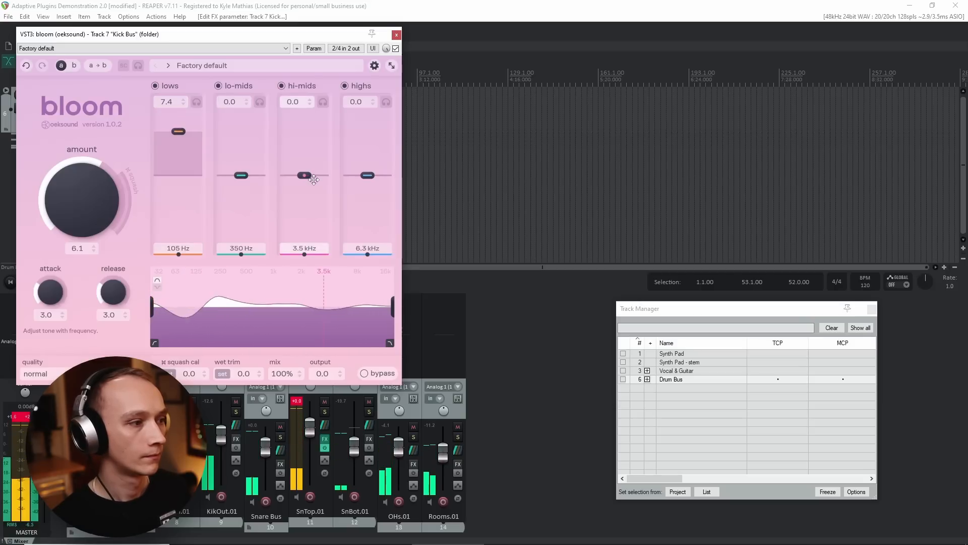
left_click_drag(307, 174, 293, 132)
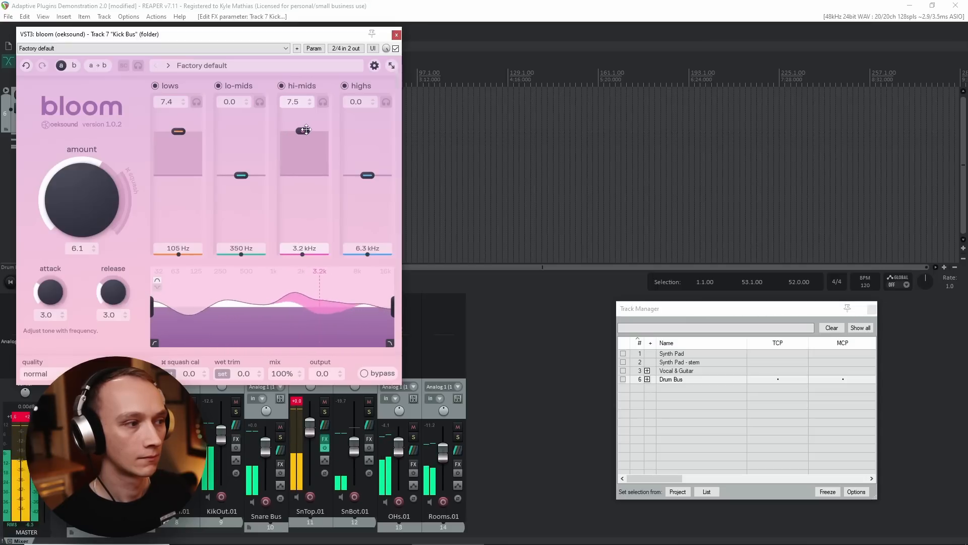
left_click_drag(305, 130, 304, 128)
left_click(322, 103)
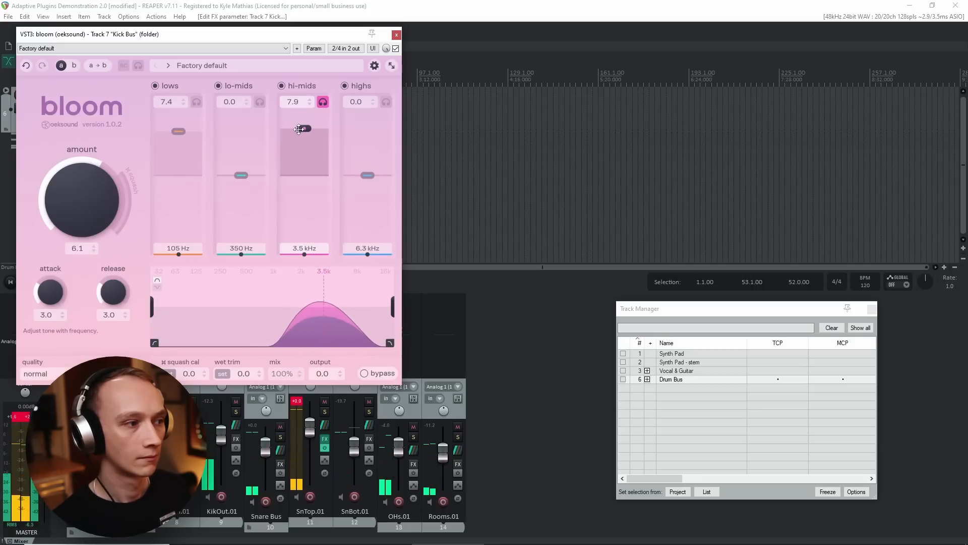
left_click(323, 102)
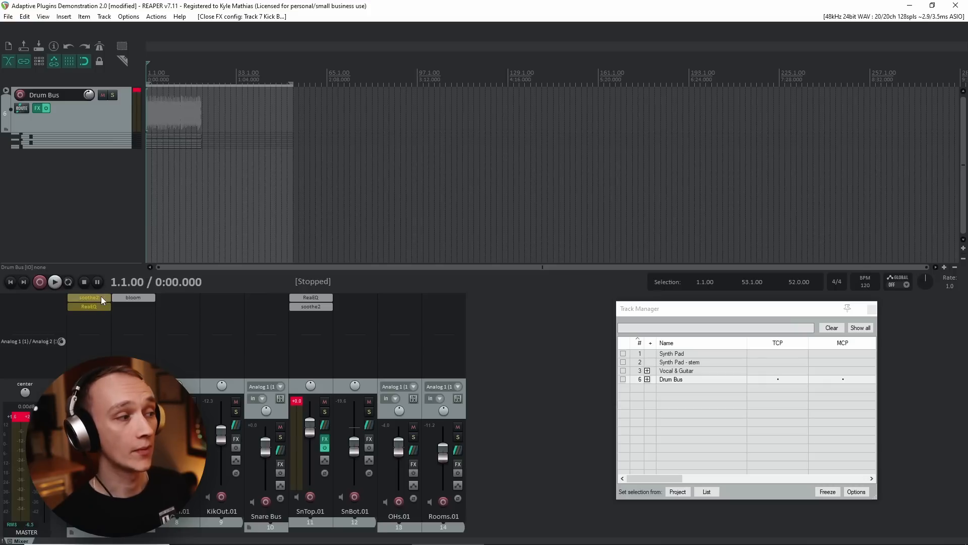
Step: Open soothe2 on the Drum Bus, enable it during playback and raise its depth to 9.2
left_click(101, 296)
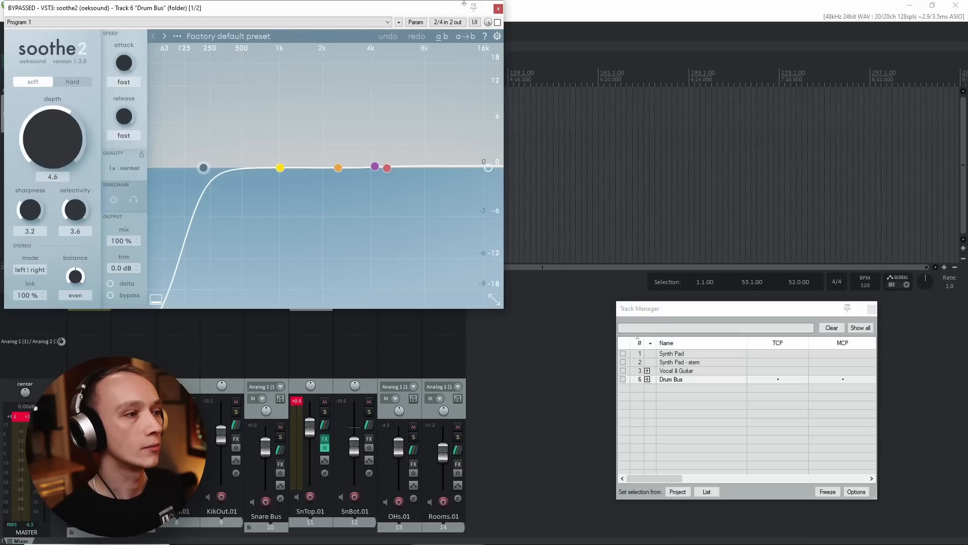
key("space")
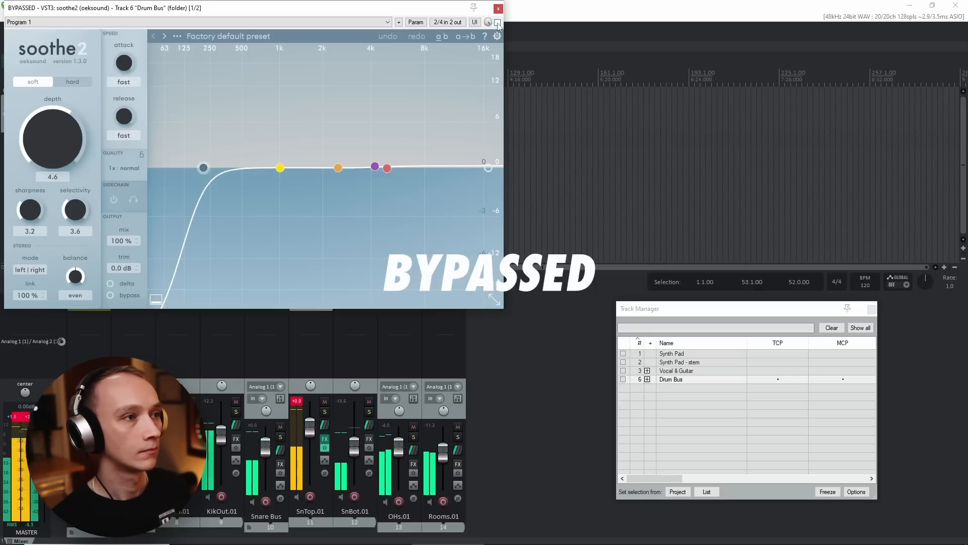
left_click(497, 22)
left_click_drag(57, 140, 57, 123)
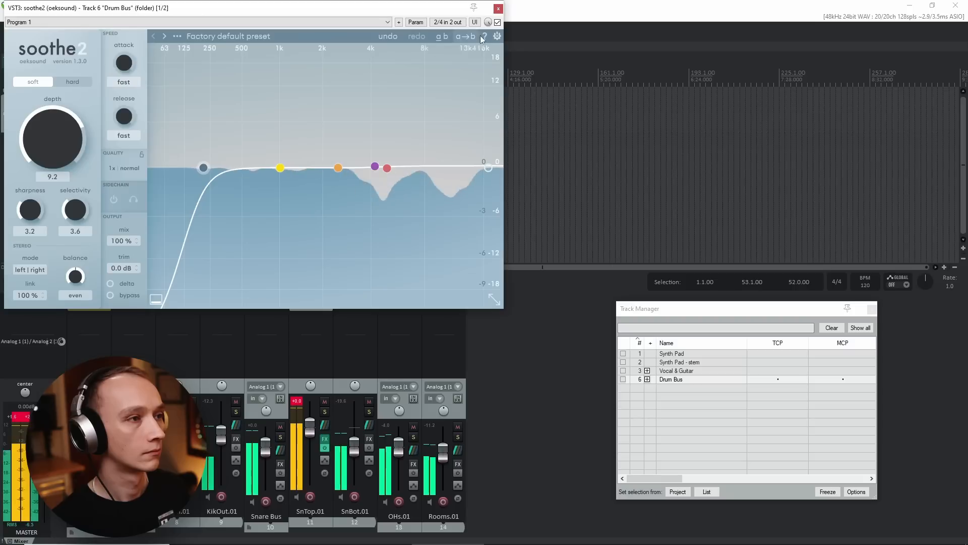
Step: Compare Drum Bus playback with soothe2 bypassed and enabled
left_click(497, 23)
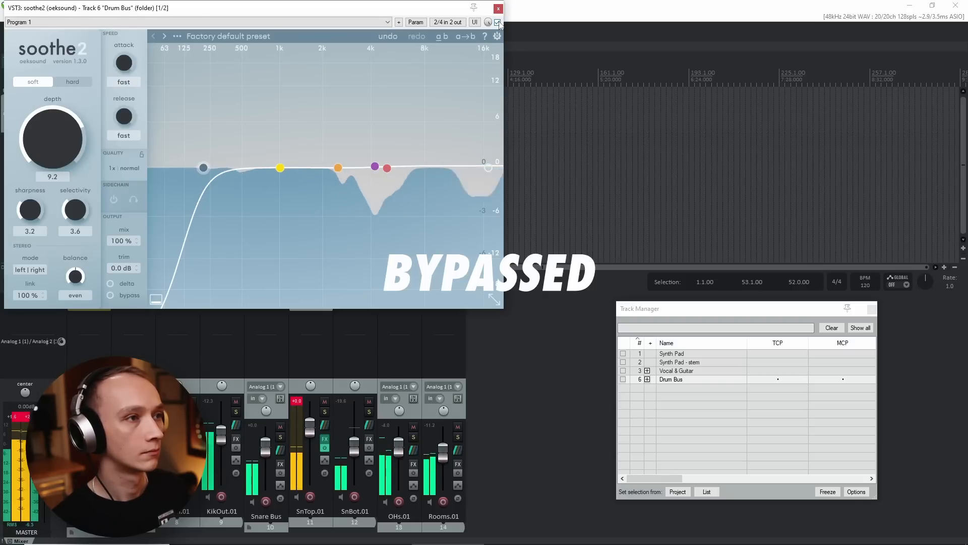
left_click(498, 23)
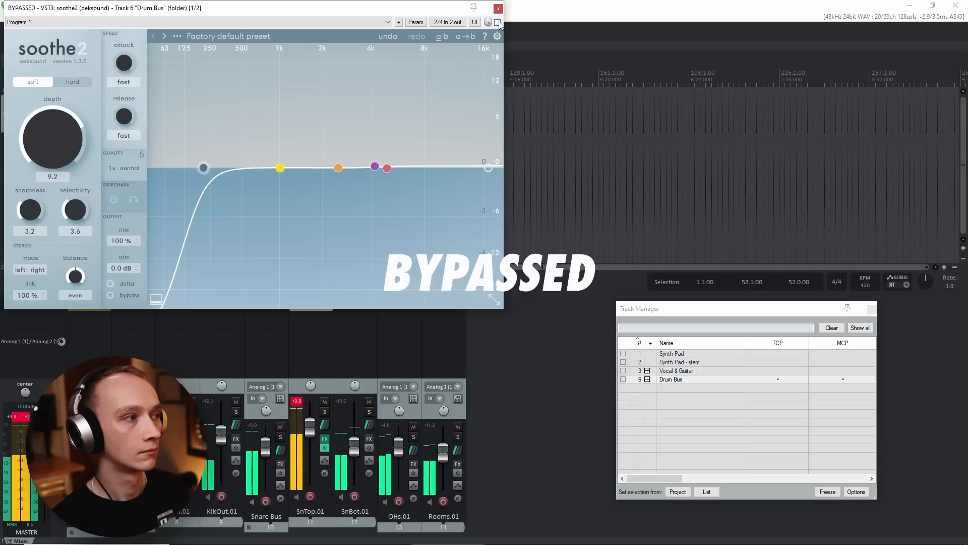
left_click(498, 23)
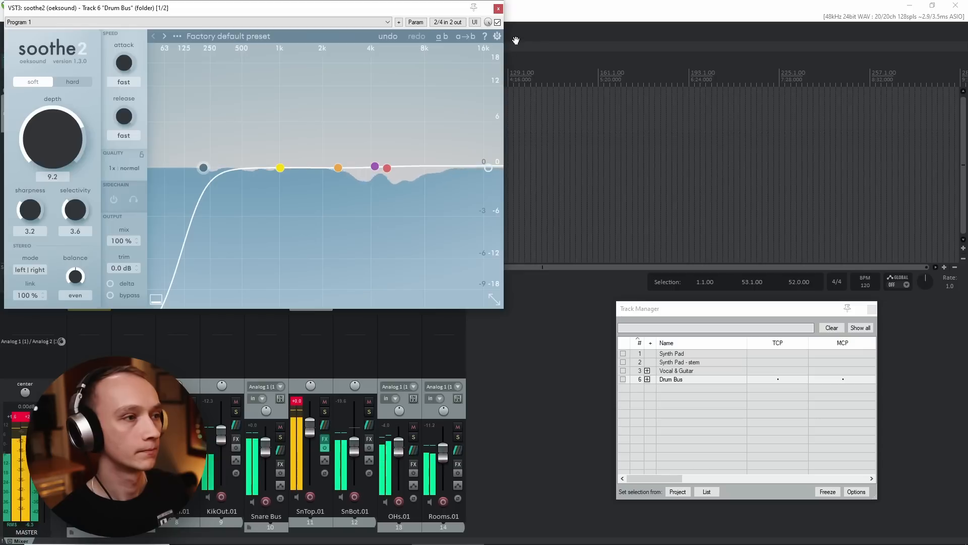